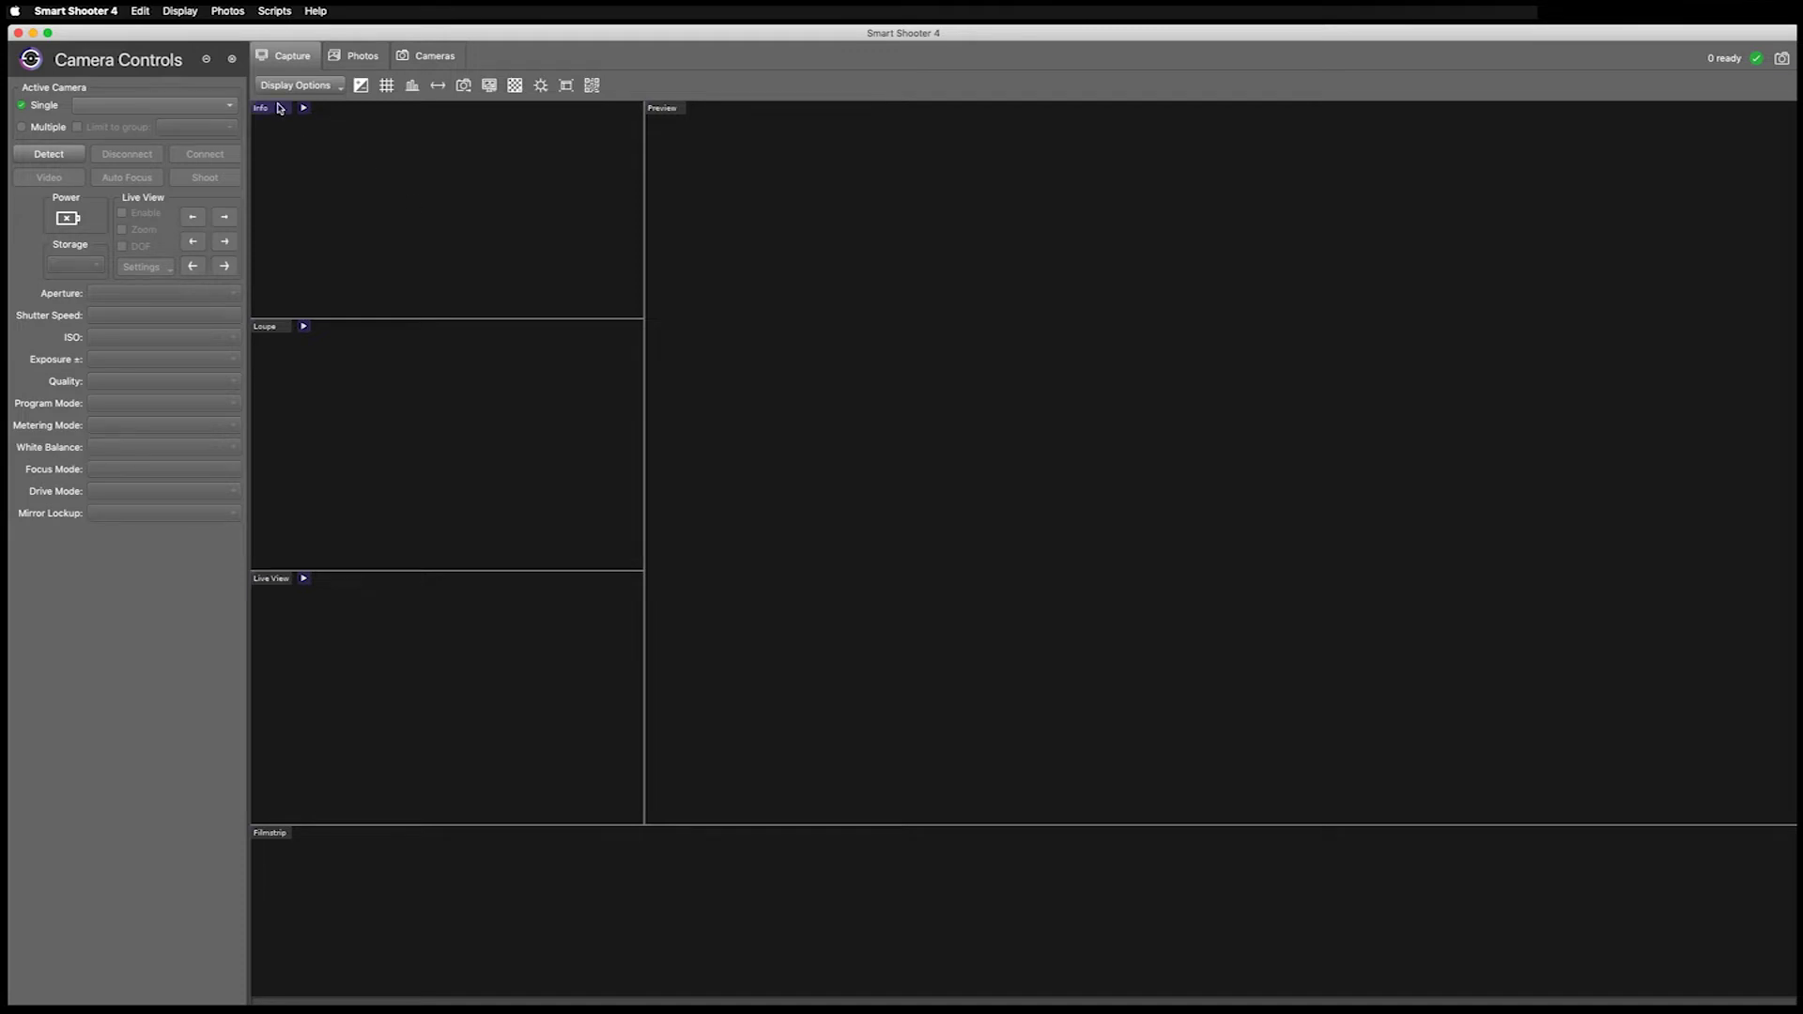
Show the Filename Options panel from the Display menu
click(186, 14)
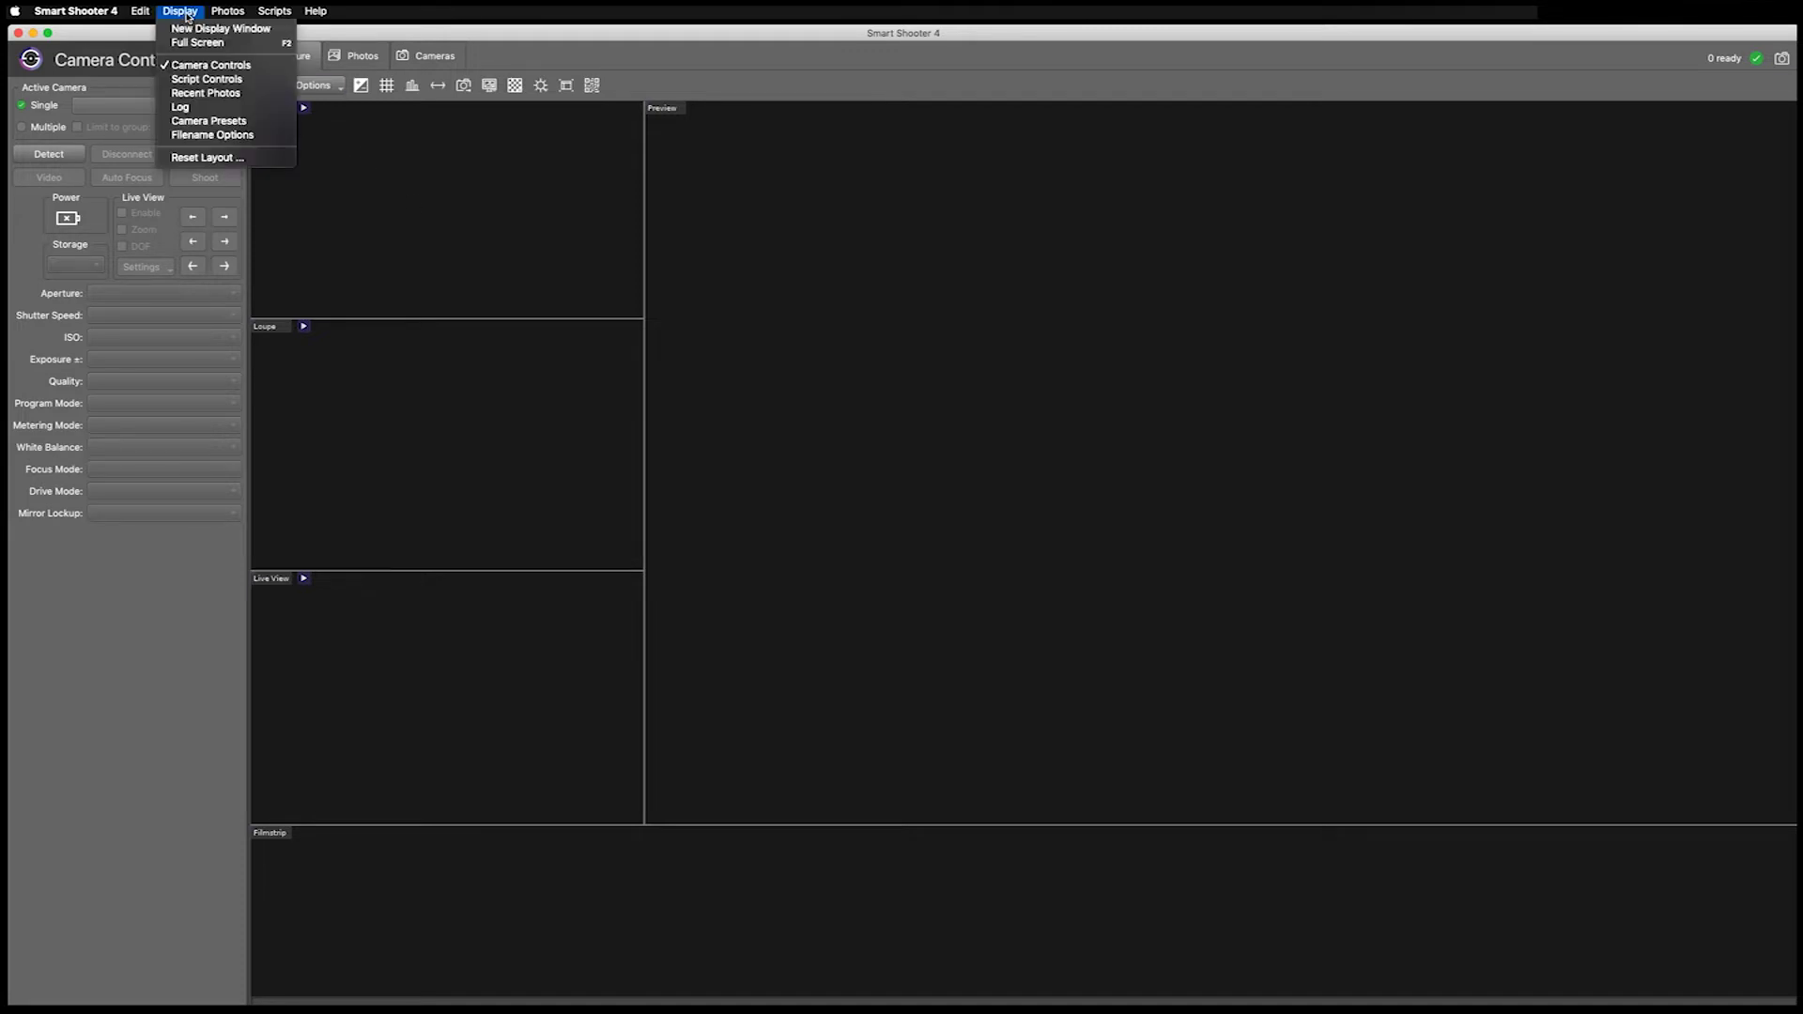
click(208, 136)
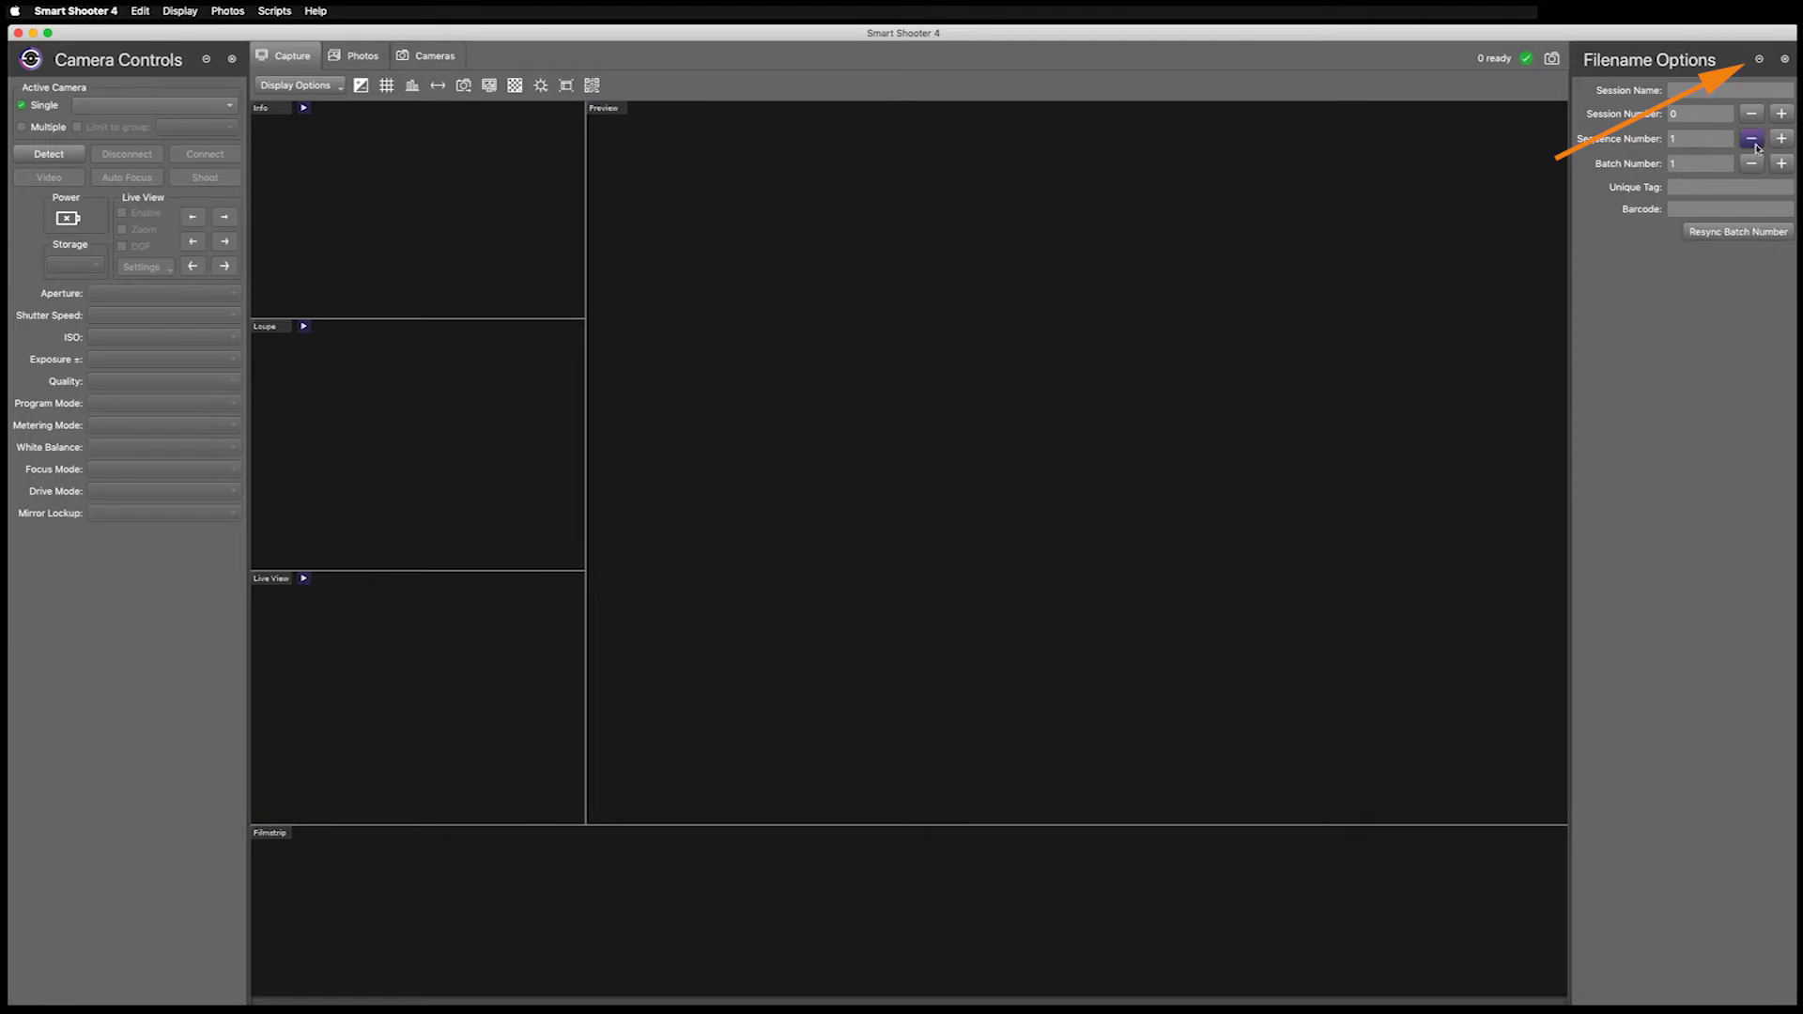
Float the Filename Options panel and dock it under the Camera Controls panel
click(1760, 60)
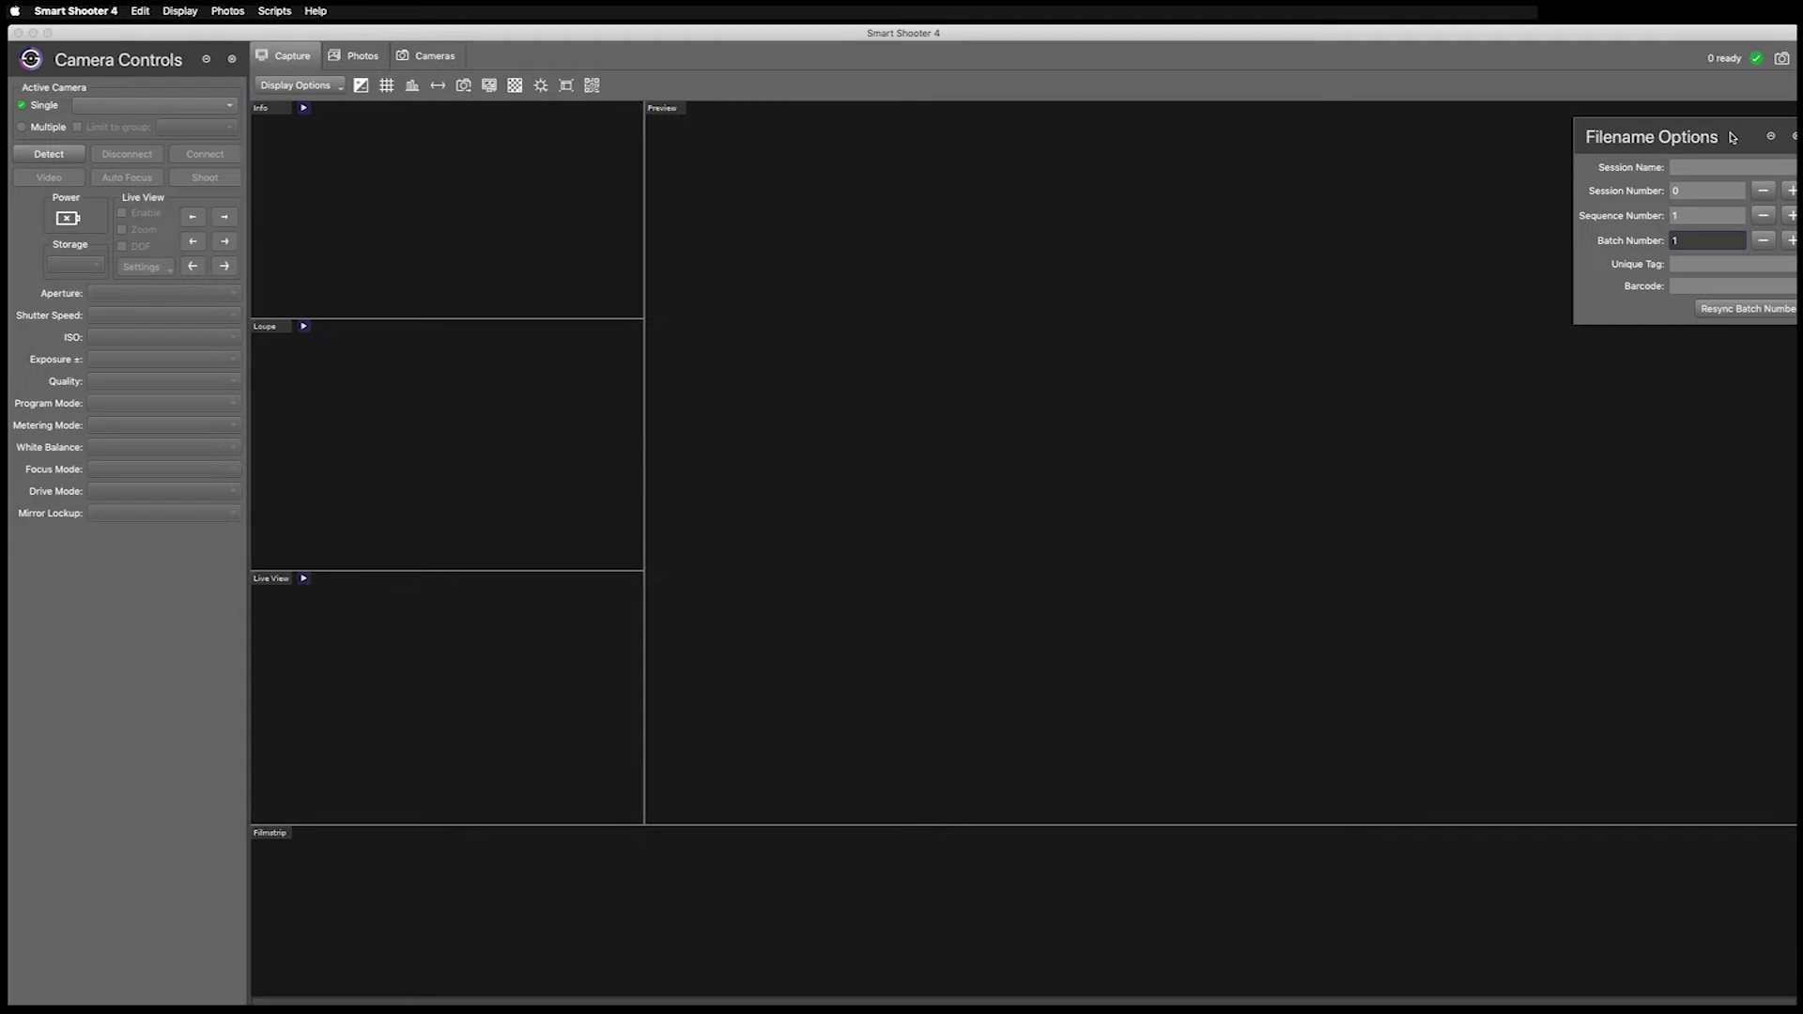
drag(1733, 136, 164, 864)
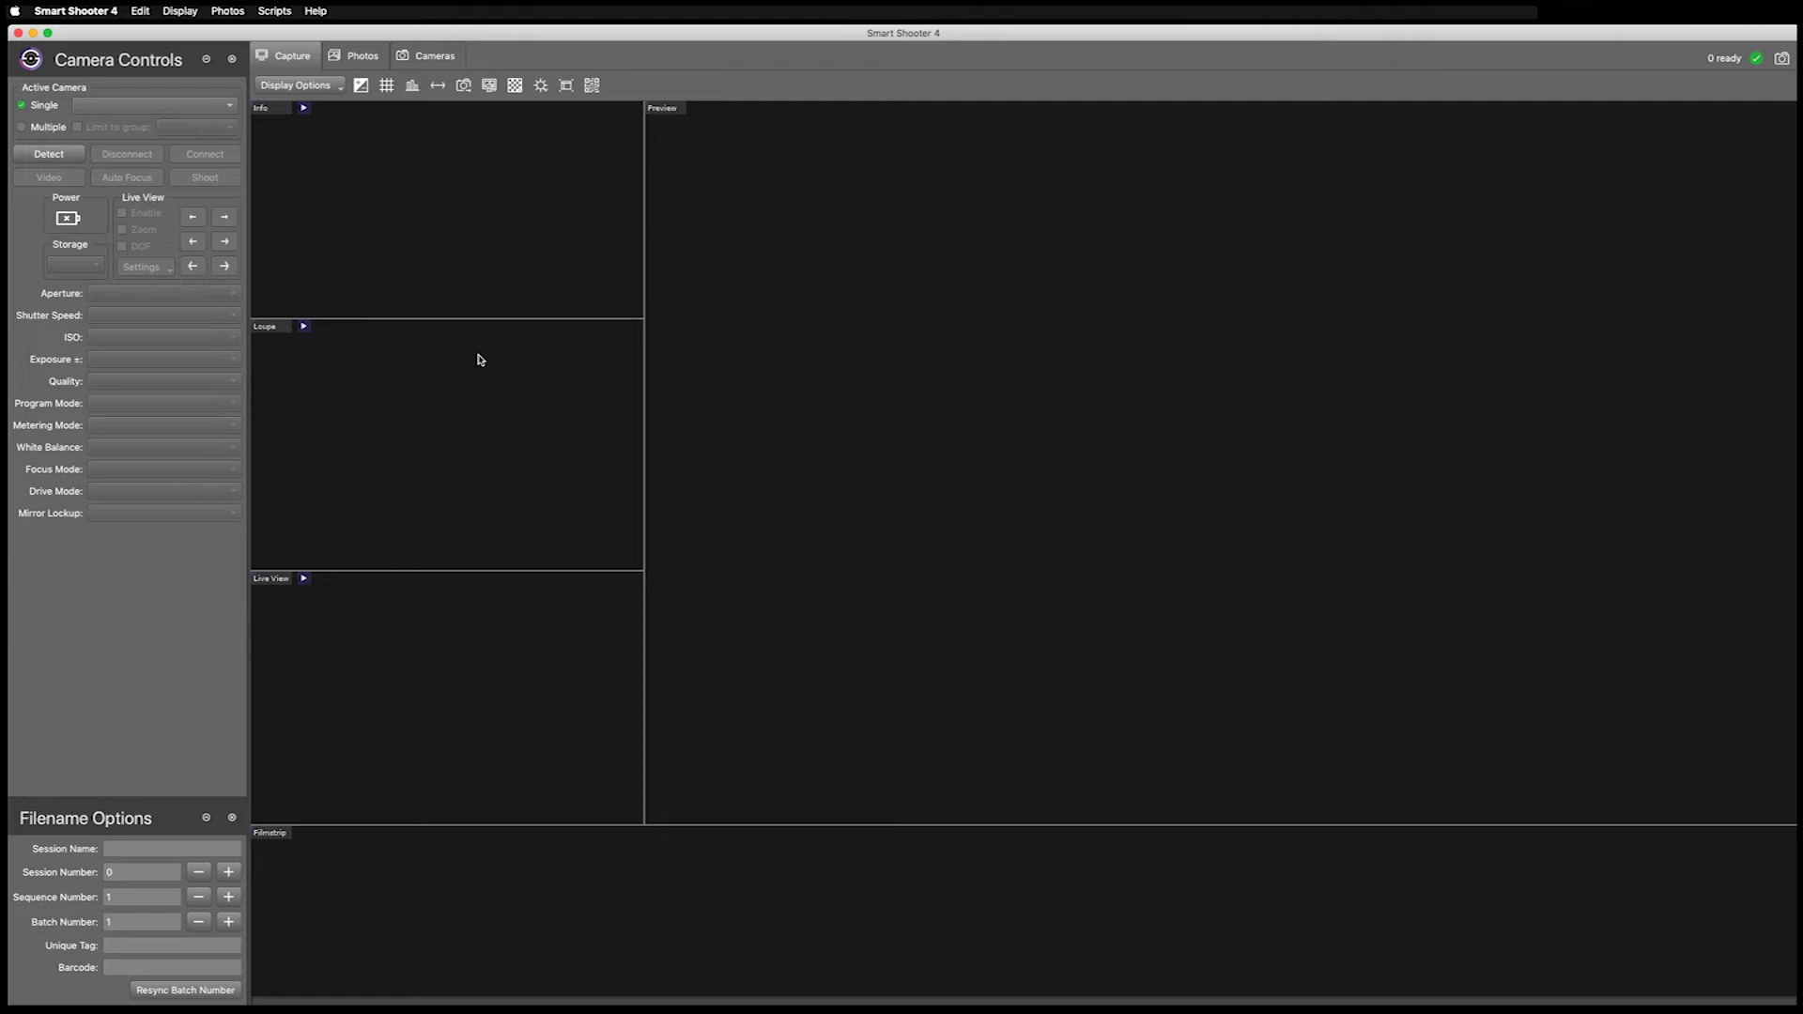
Open Preferences at Name Policy and place the cursor in the SSP_[S] filename expression
click(100, 13)
click(96, 52)
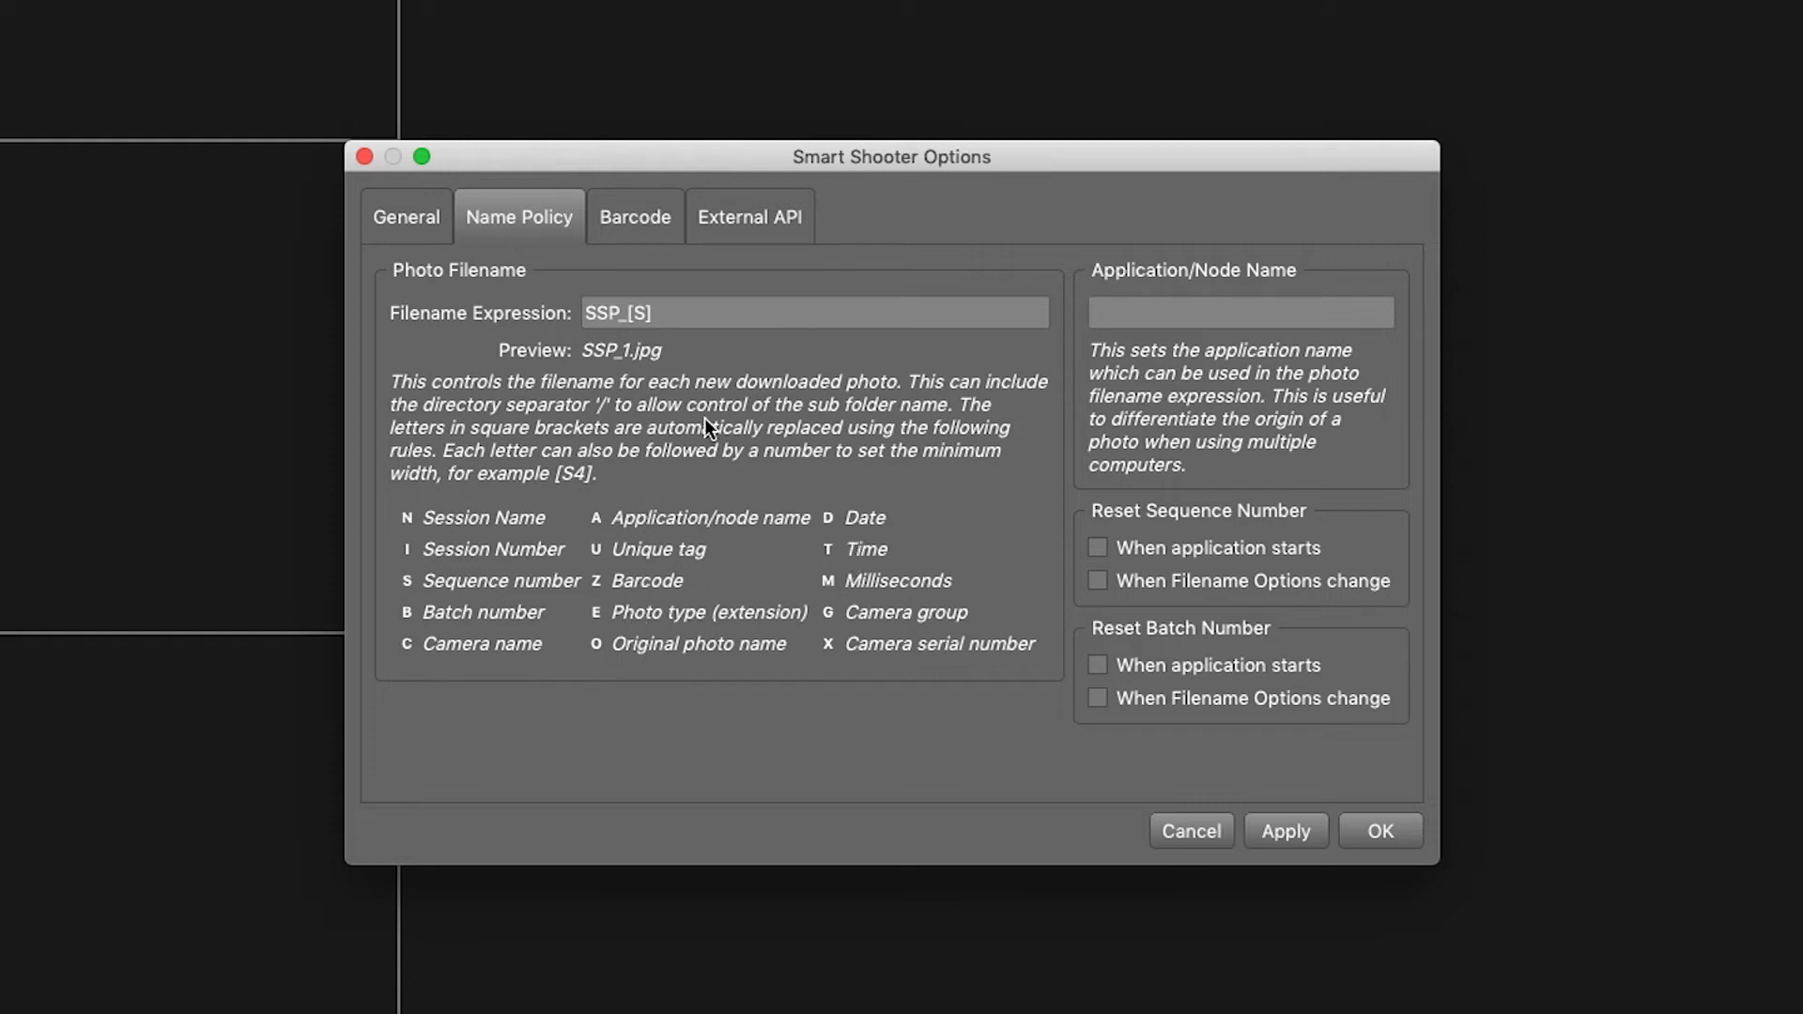
click(620, 316)
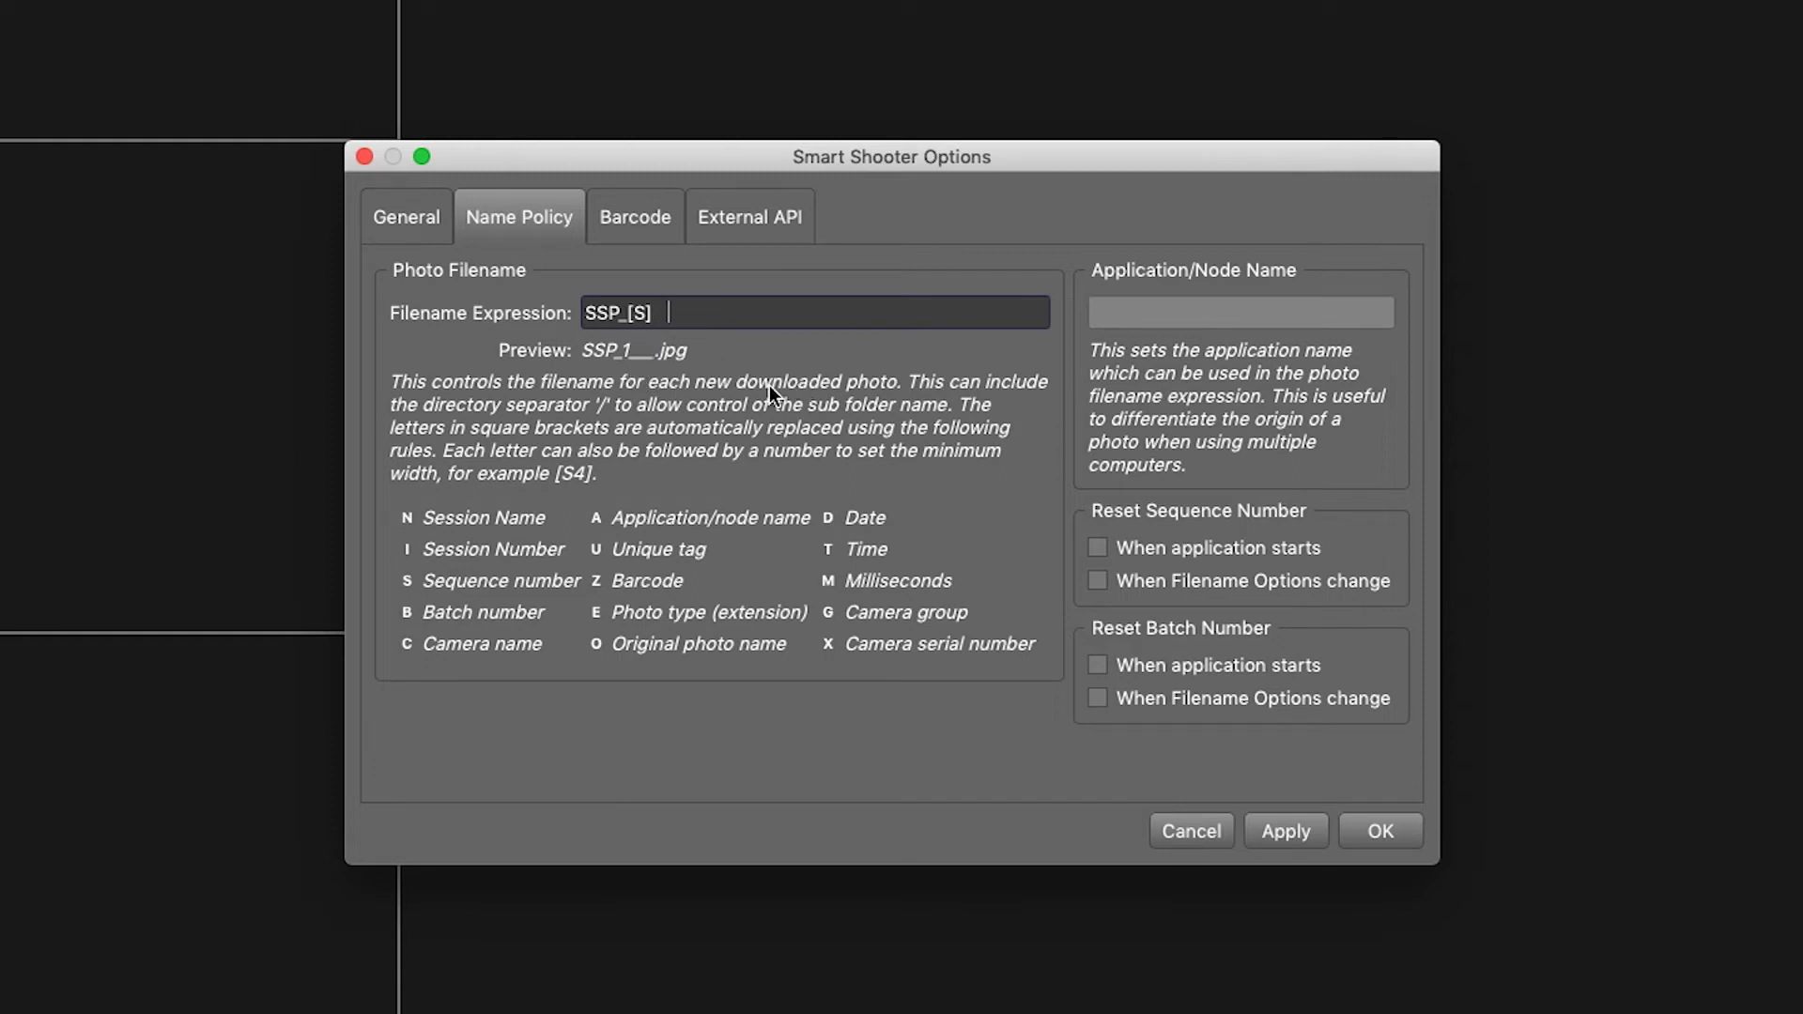
Delete the old SSP_[S] filename expression
key(BackSpace)
key(BackSpace)
key(BackSpace)
key(BackSpace)
key(BackSpace)
key(BackSpace)
key(BackSpace)
key(BackSpace)
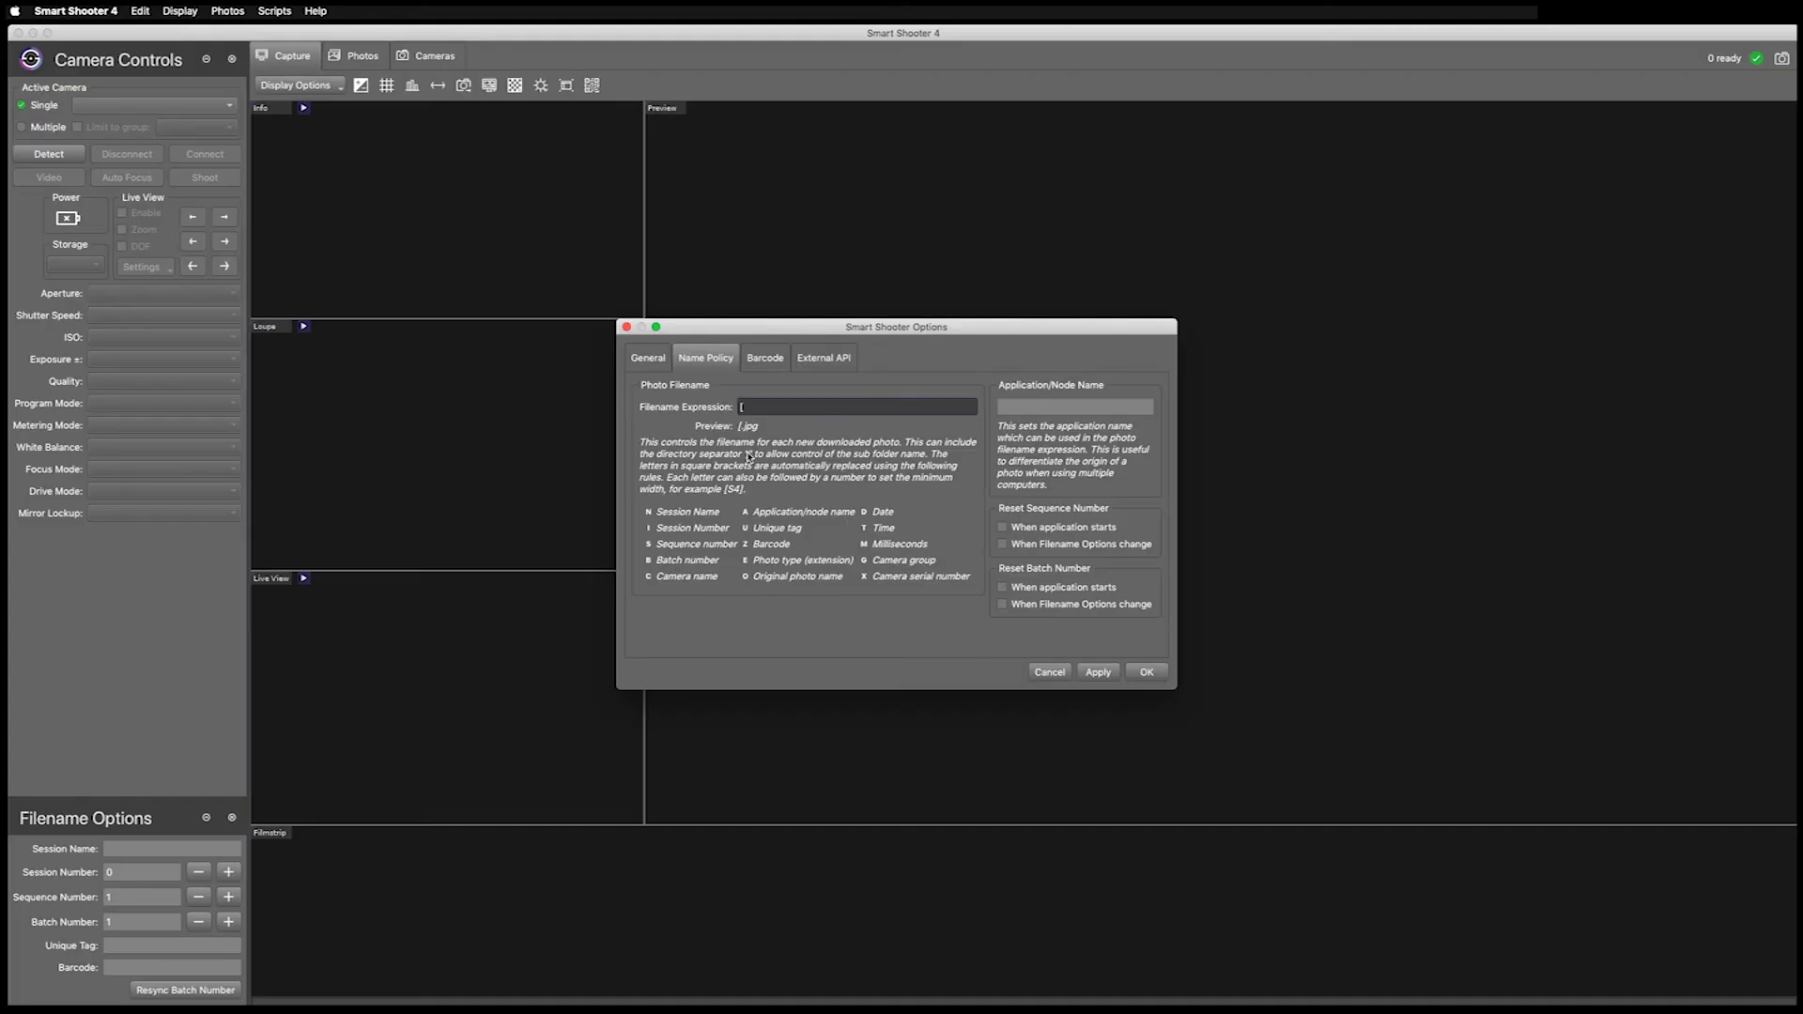
Enter the expression [N]_[U]_[S4], trying sequence widths 2 and 3 before settling on 4
text(N])
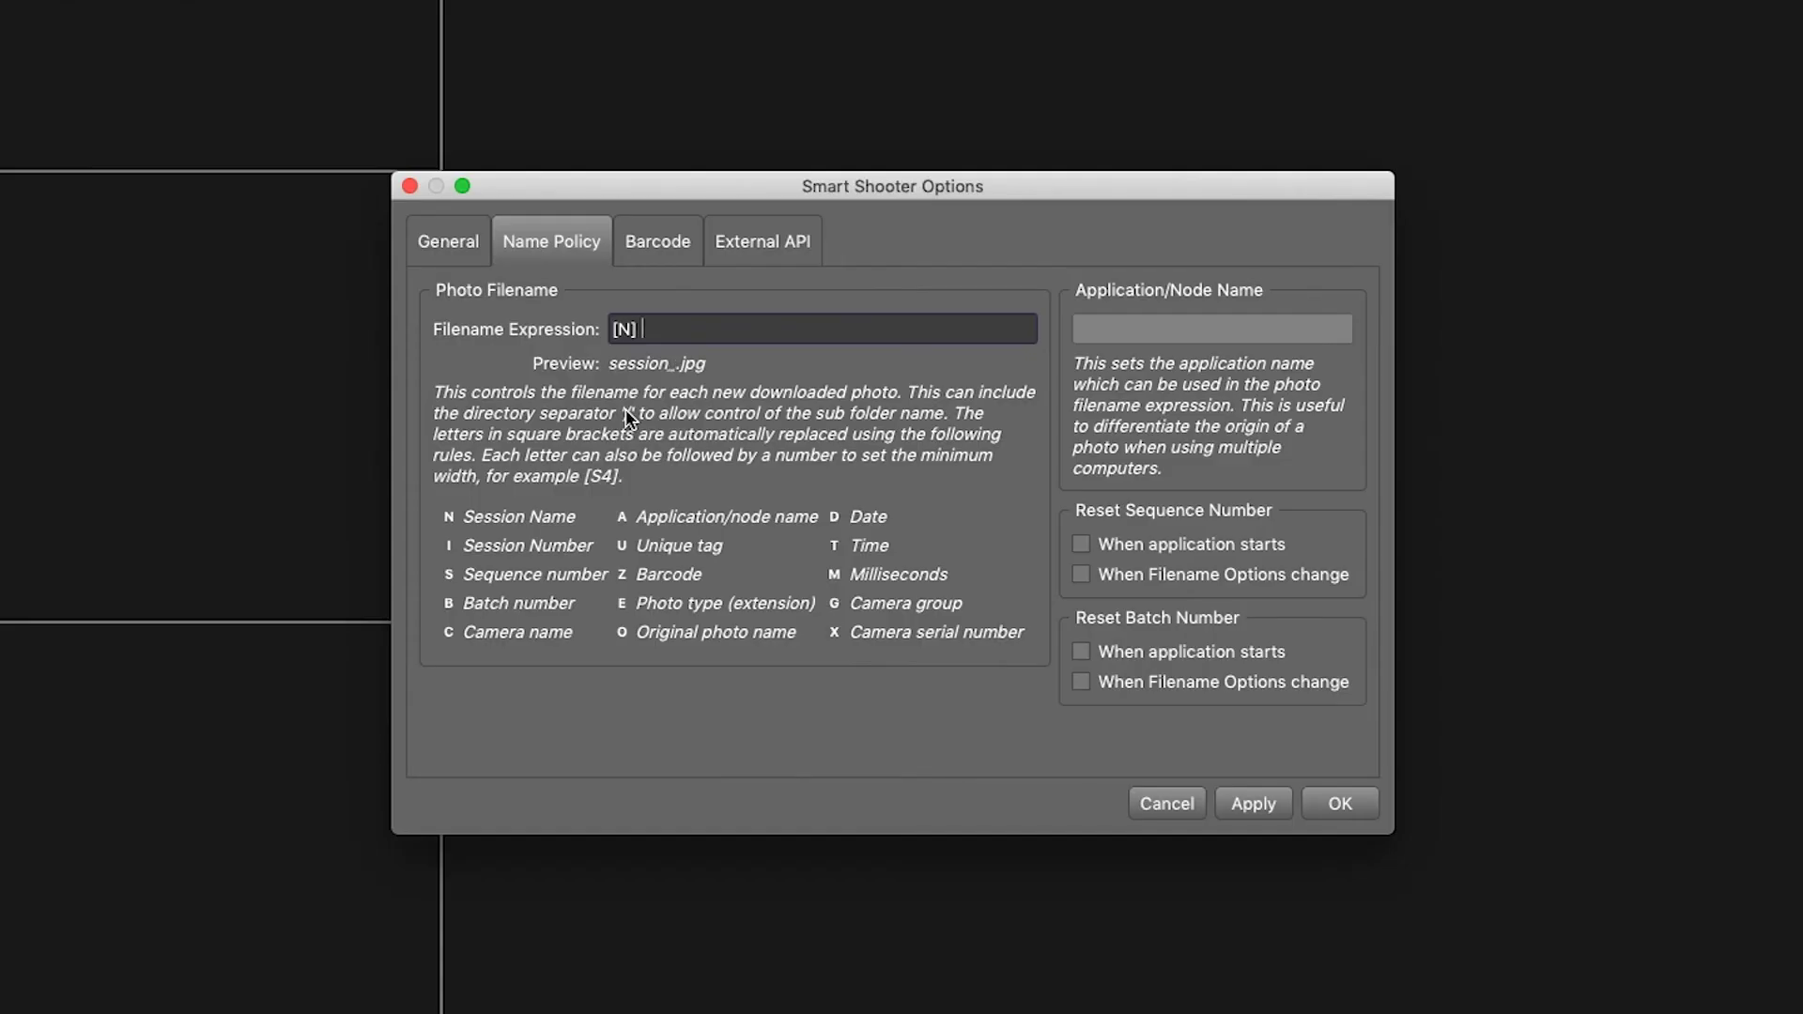
text( [U] [S4])
key(BackSpace)
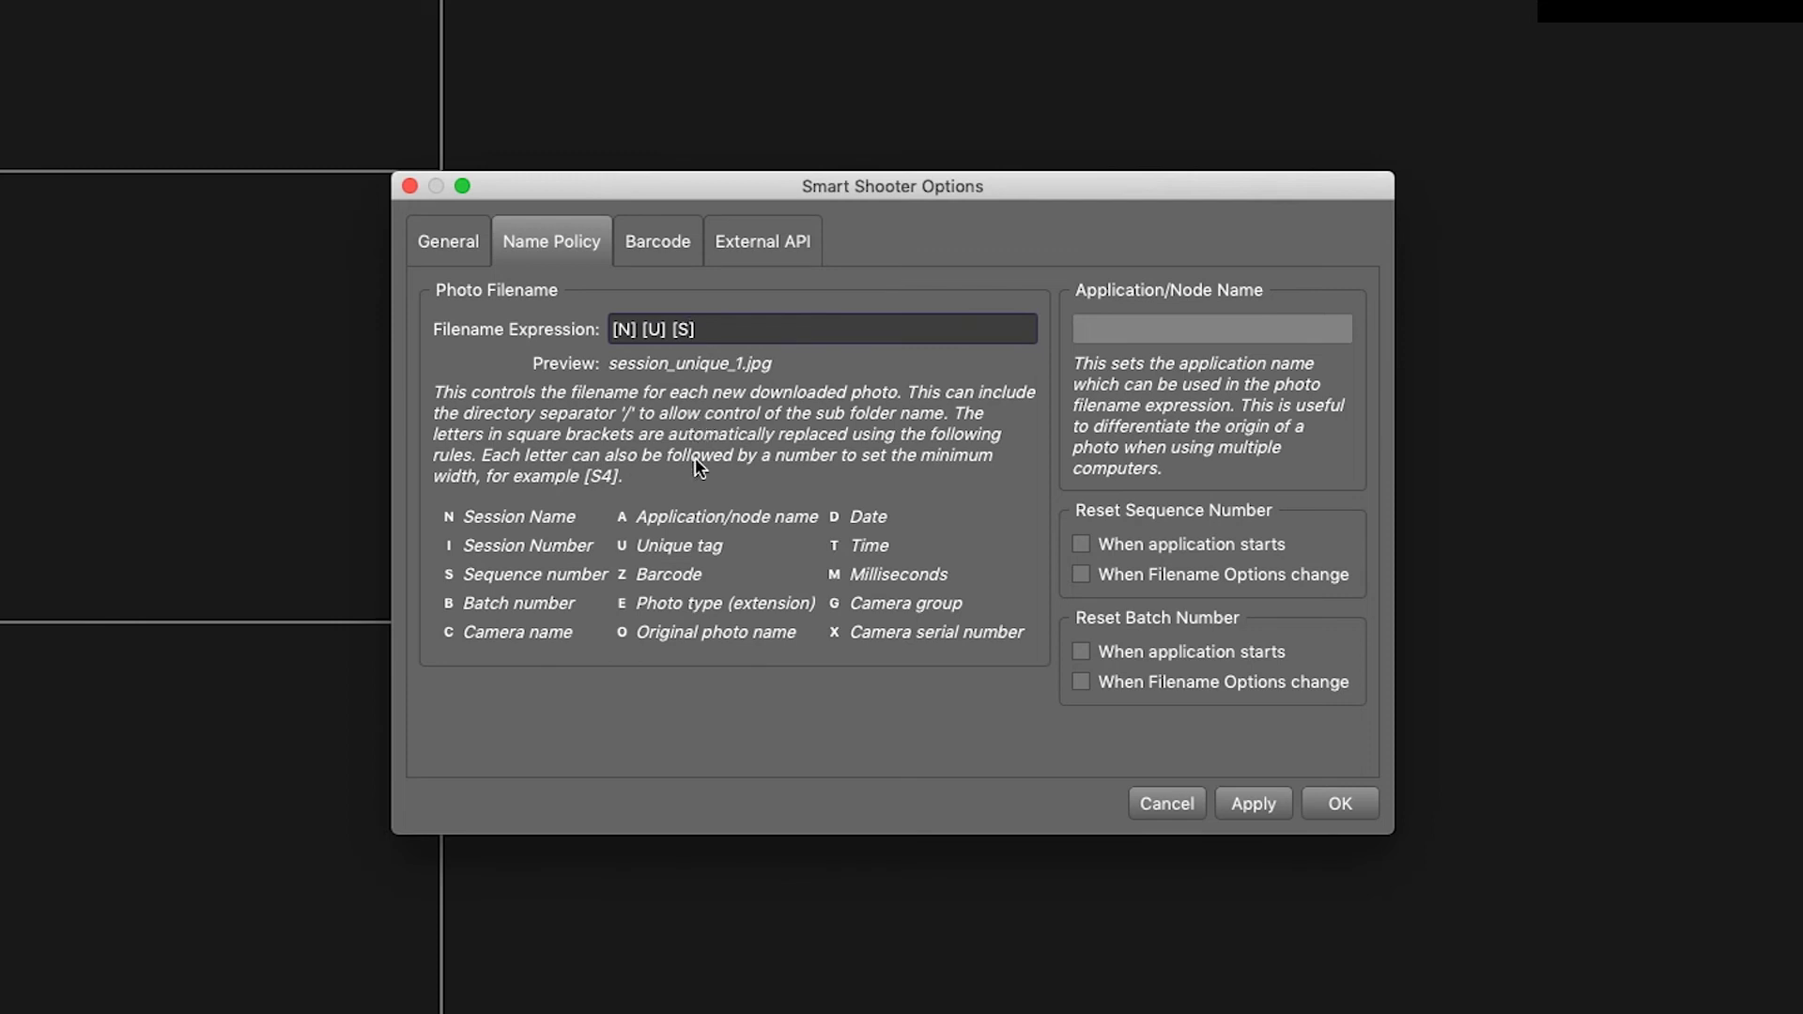
text(2)
key(BackSpace)
text(3)
key(BackSpace)
text(4)
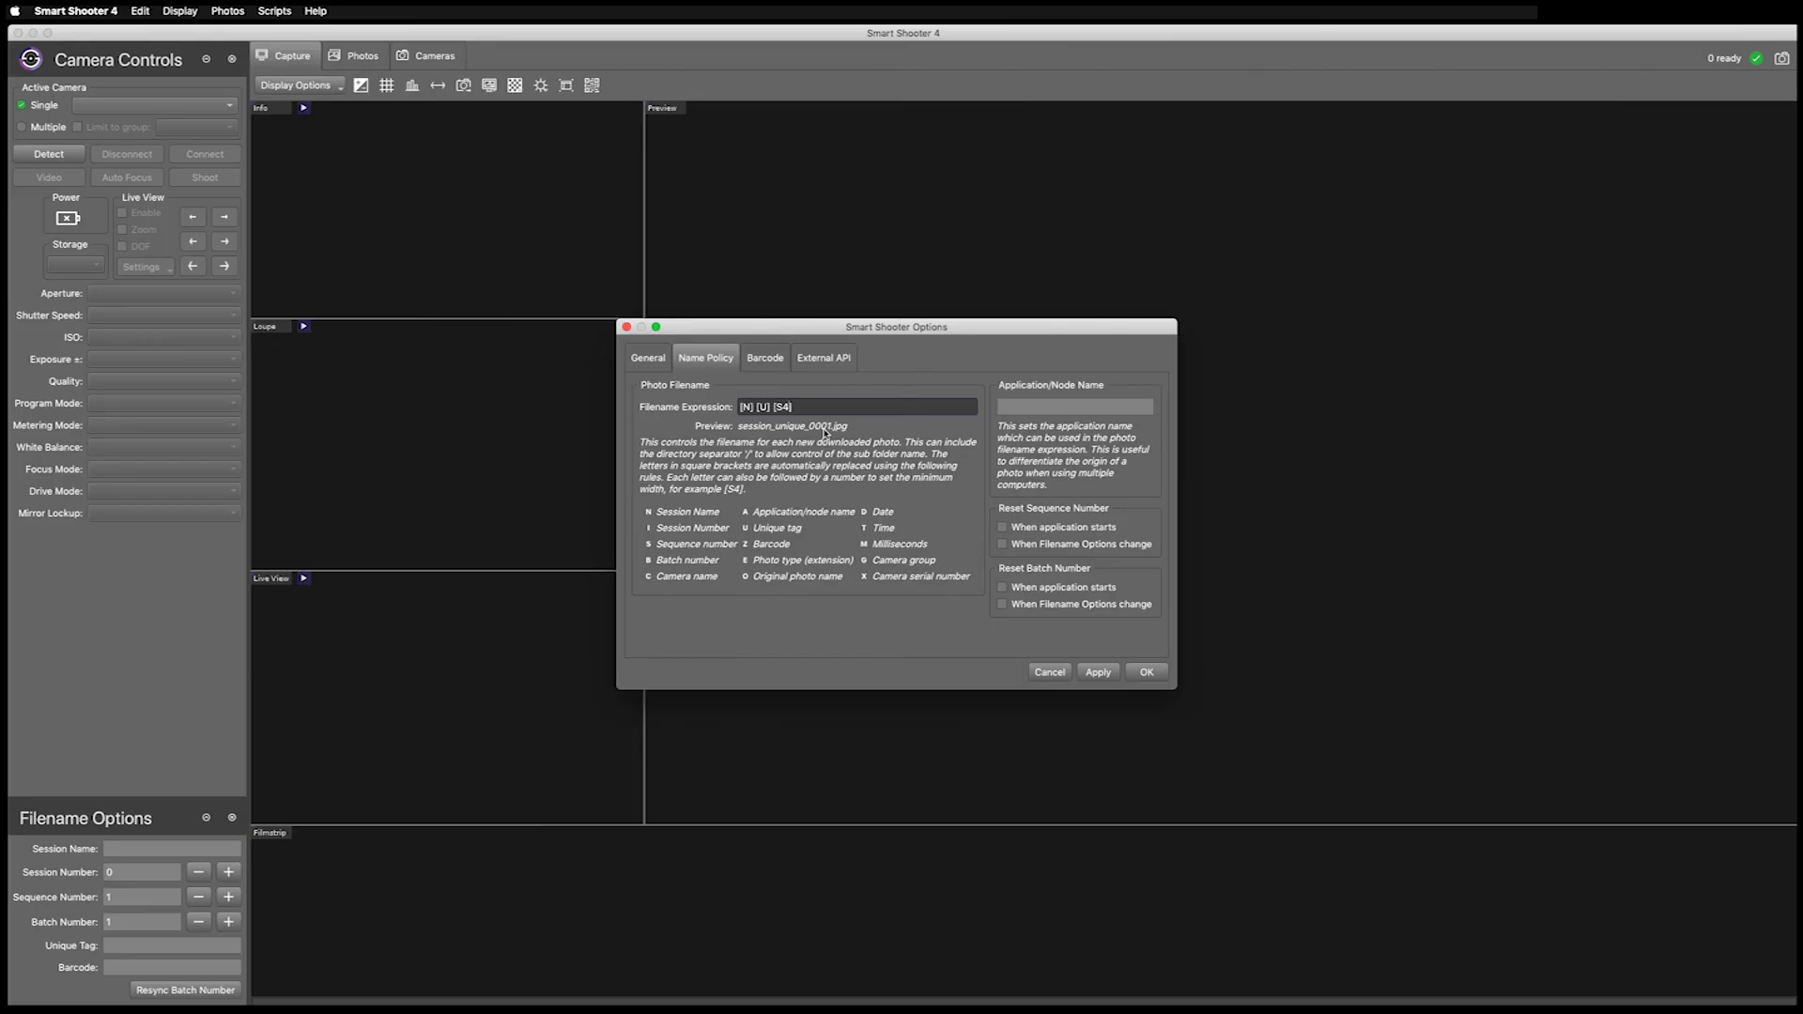
Apply and confirm the new filename expression, closing the Options dialog
click(1095, 674)
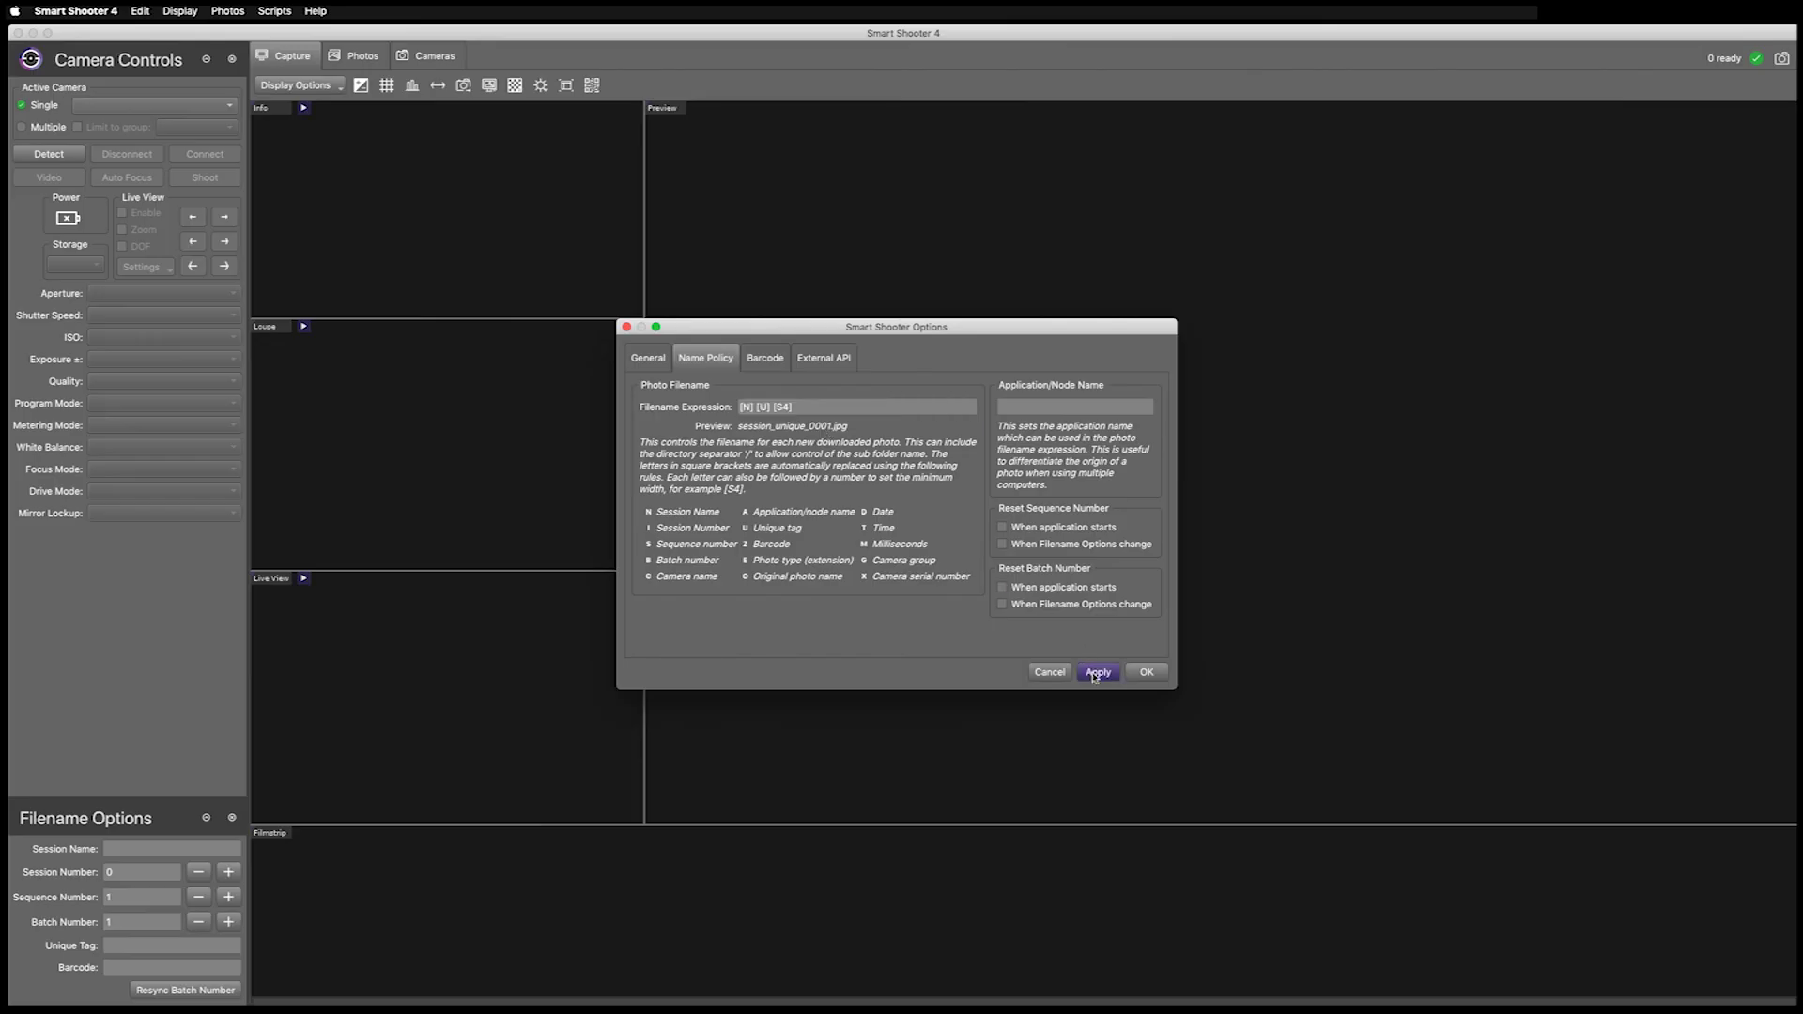
click(1144, 672)
click(131, 849)
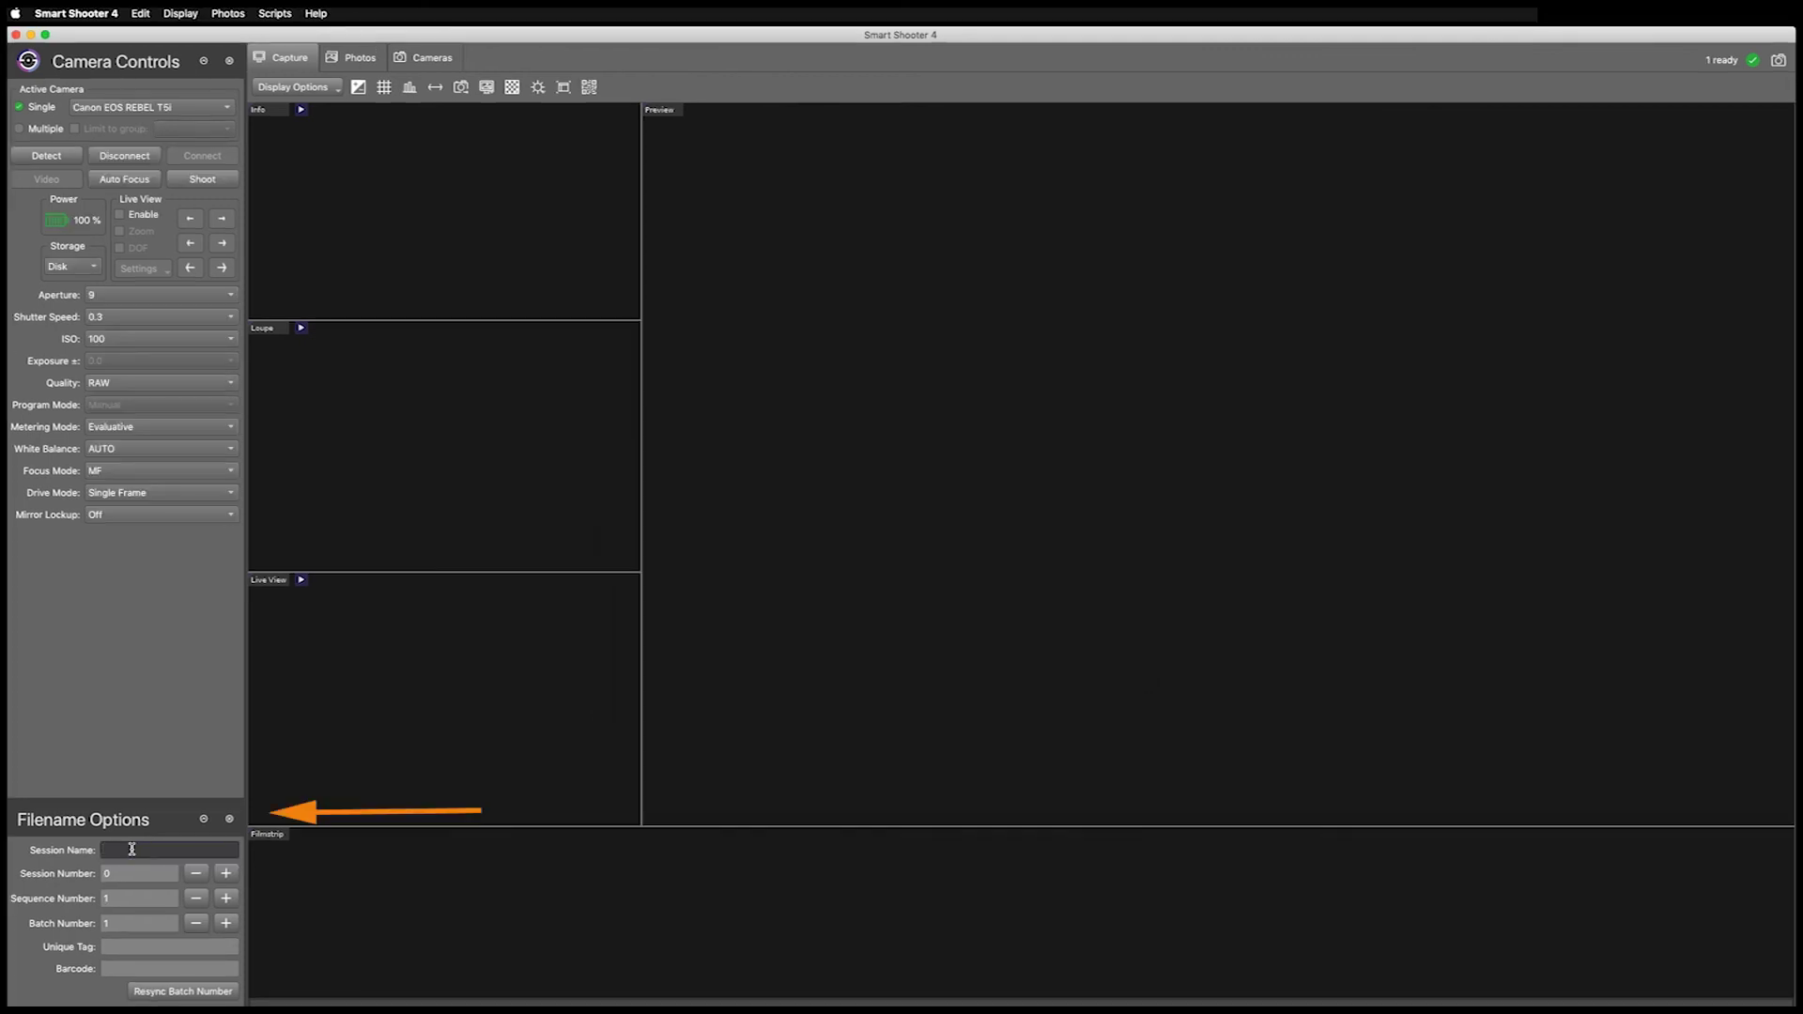
Enter session name 'Mug' and unique tag 'Black', then take a test shot
text(Mug)
click(119, 946)
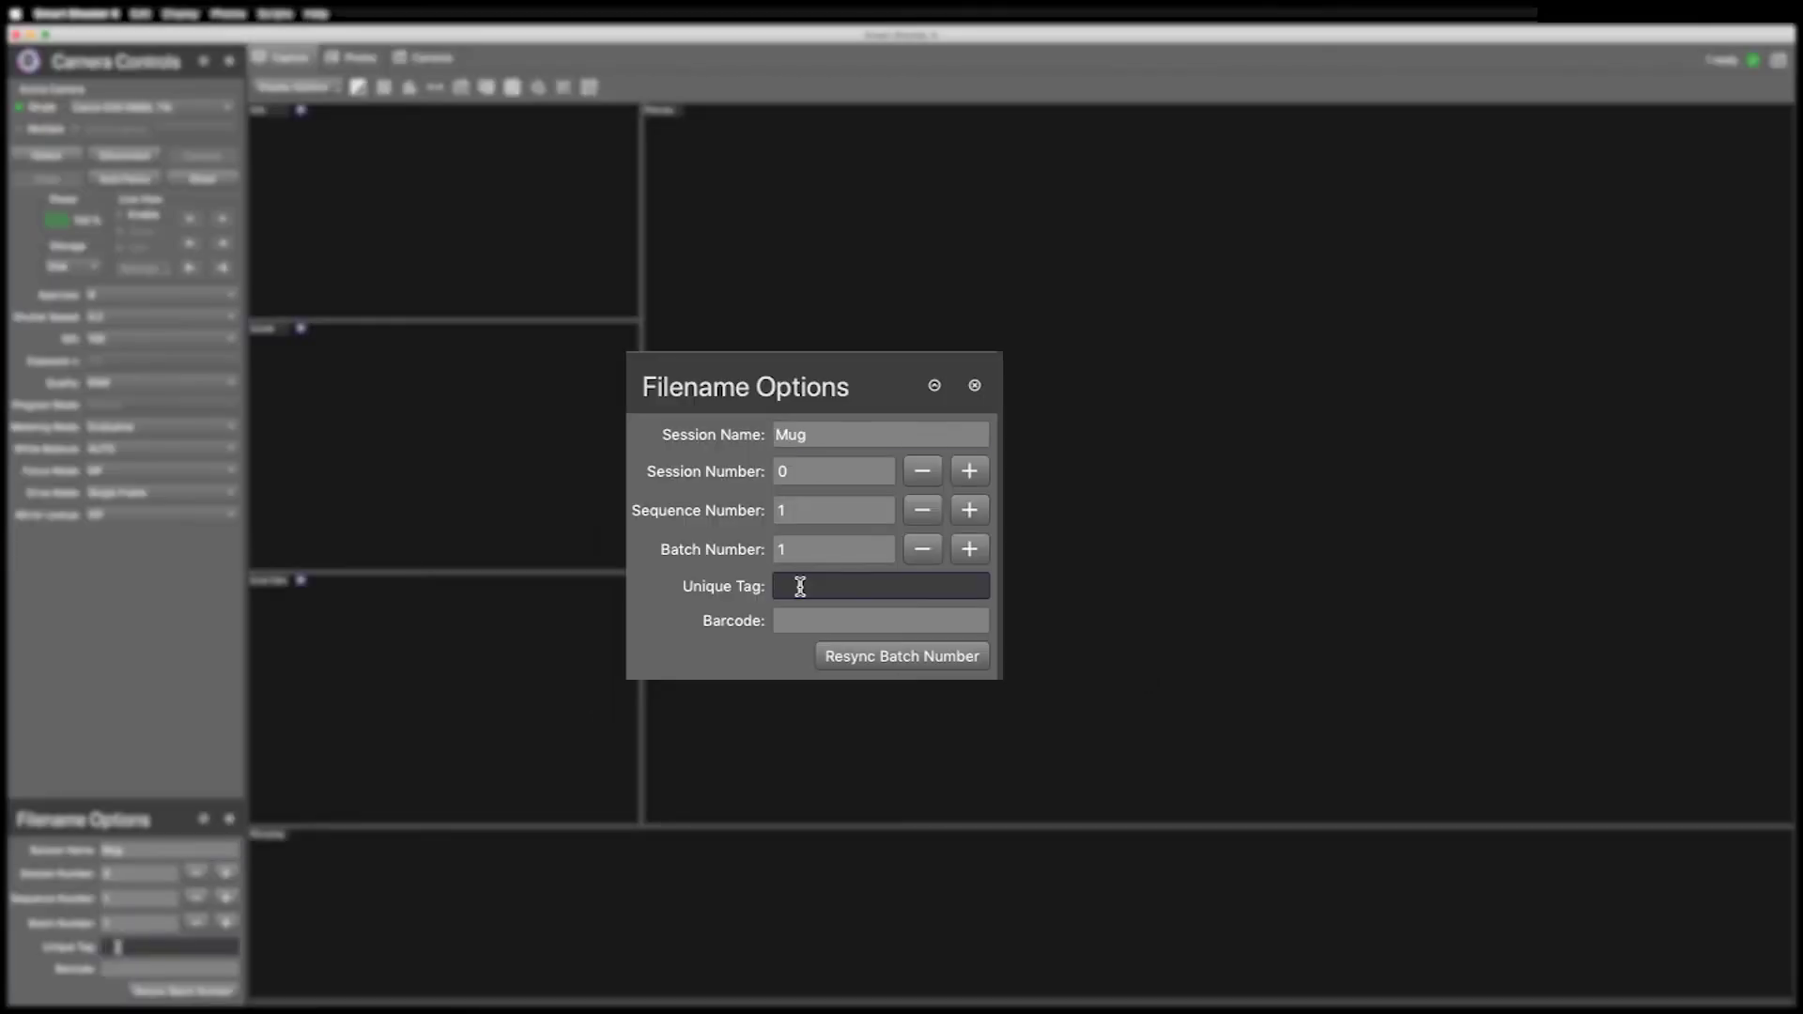
text(Black)
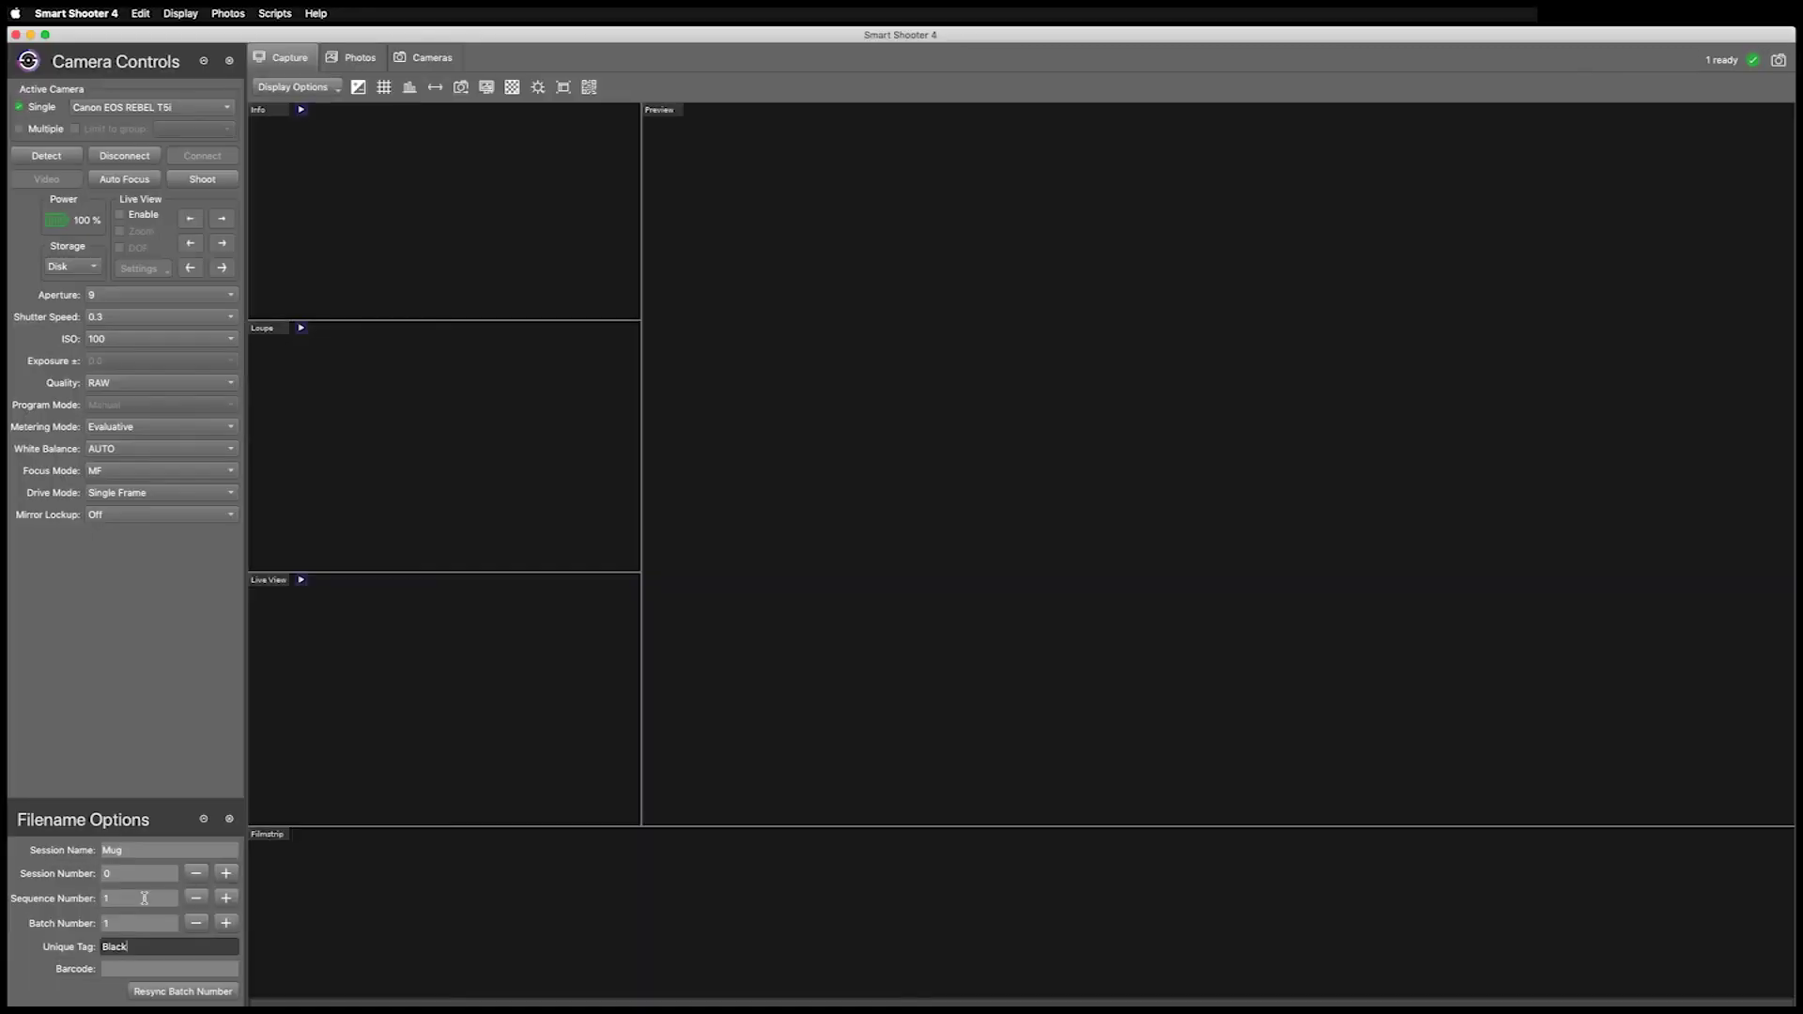
click(230, 182)
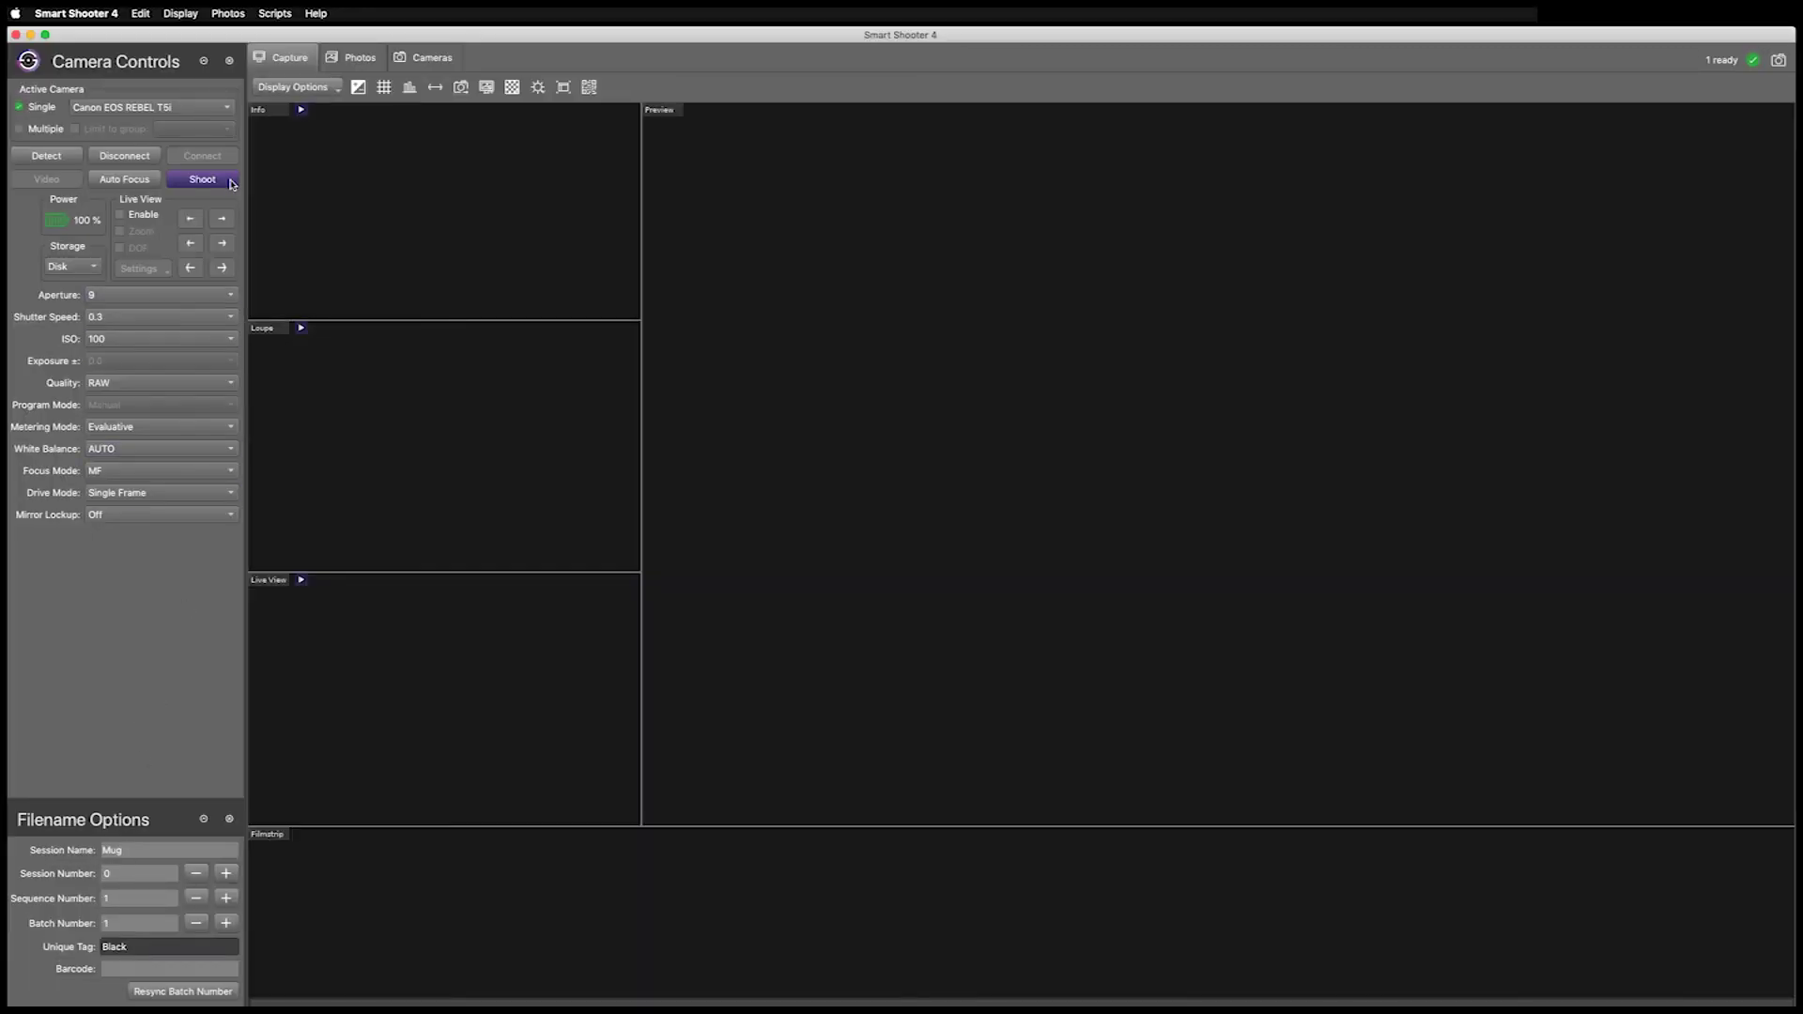